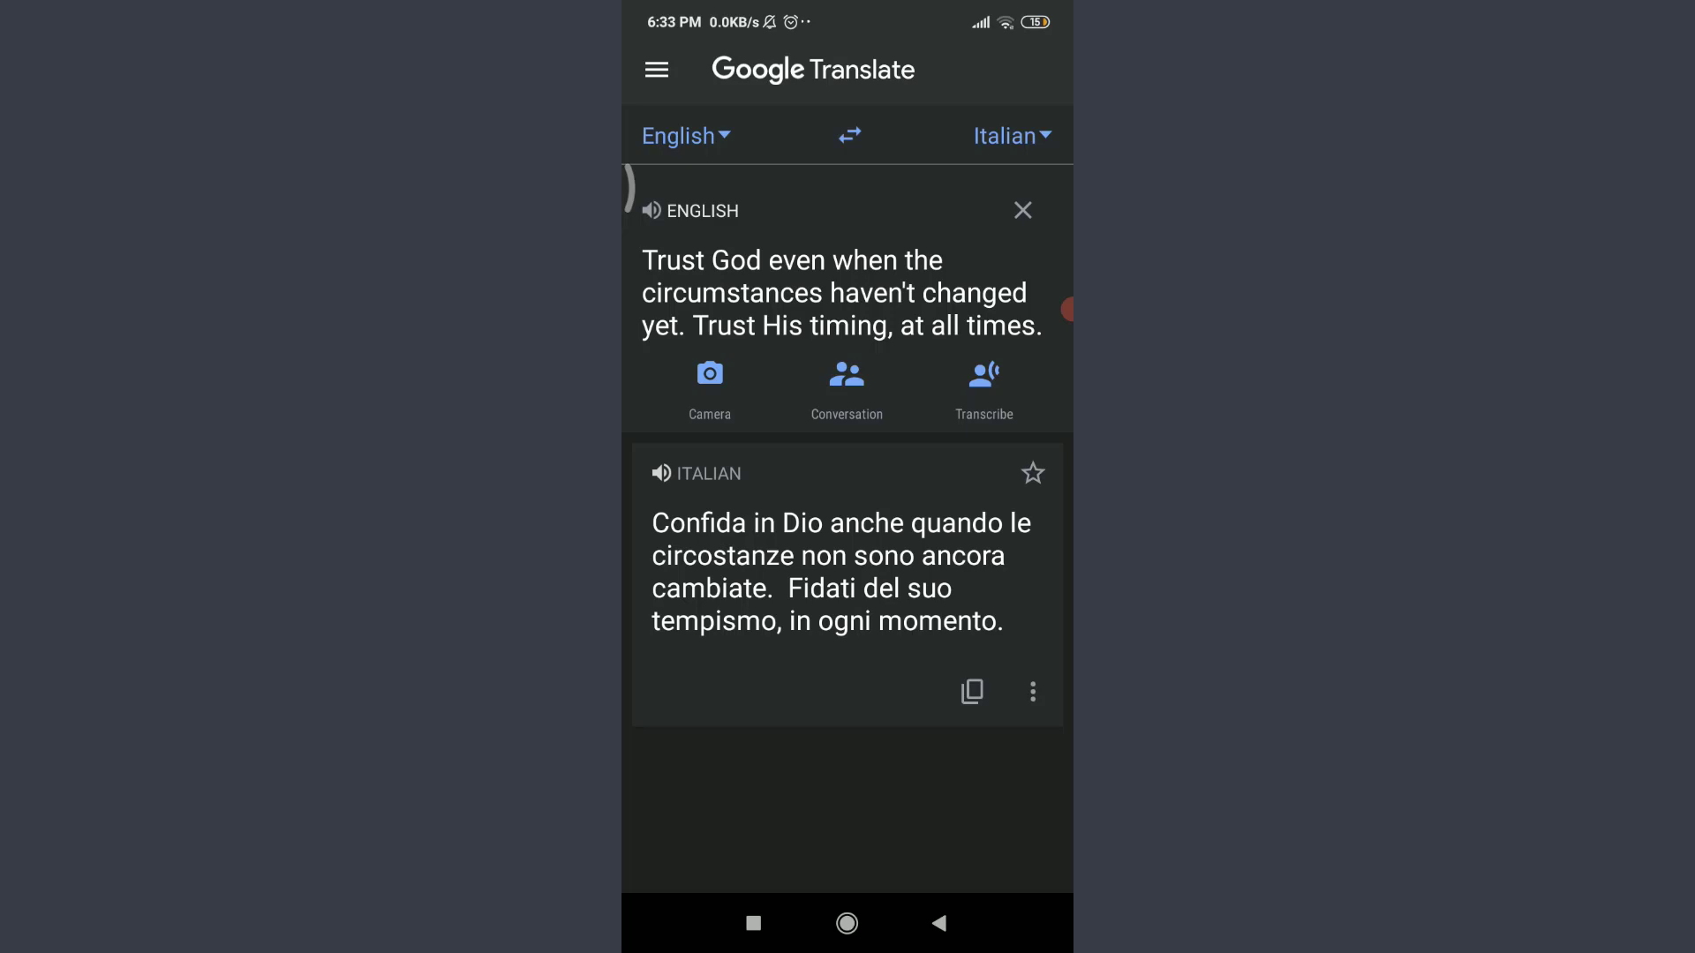
- Open Settings from the navigation drawer
{"action": "left_click", "coordinate": [655, 69]}
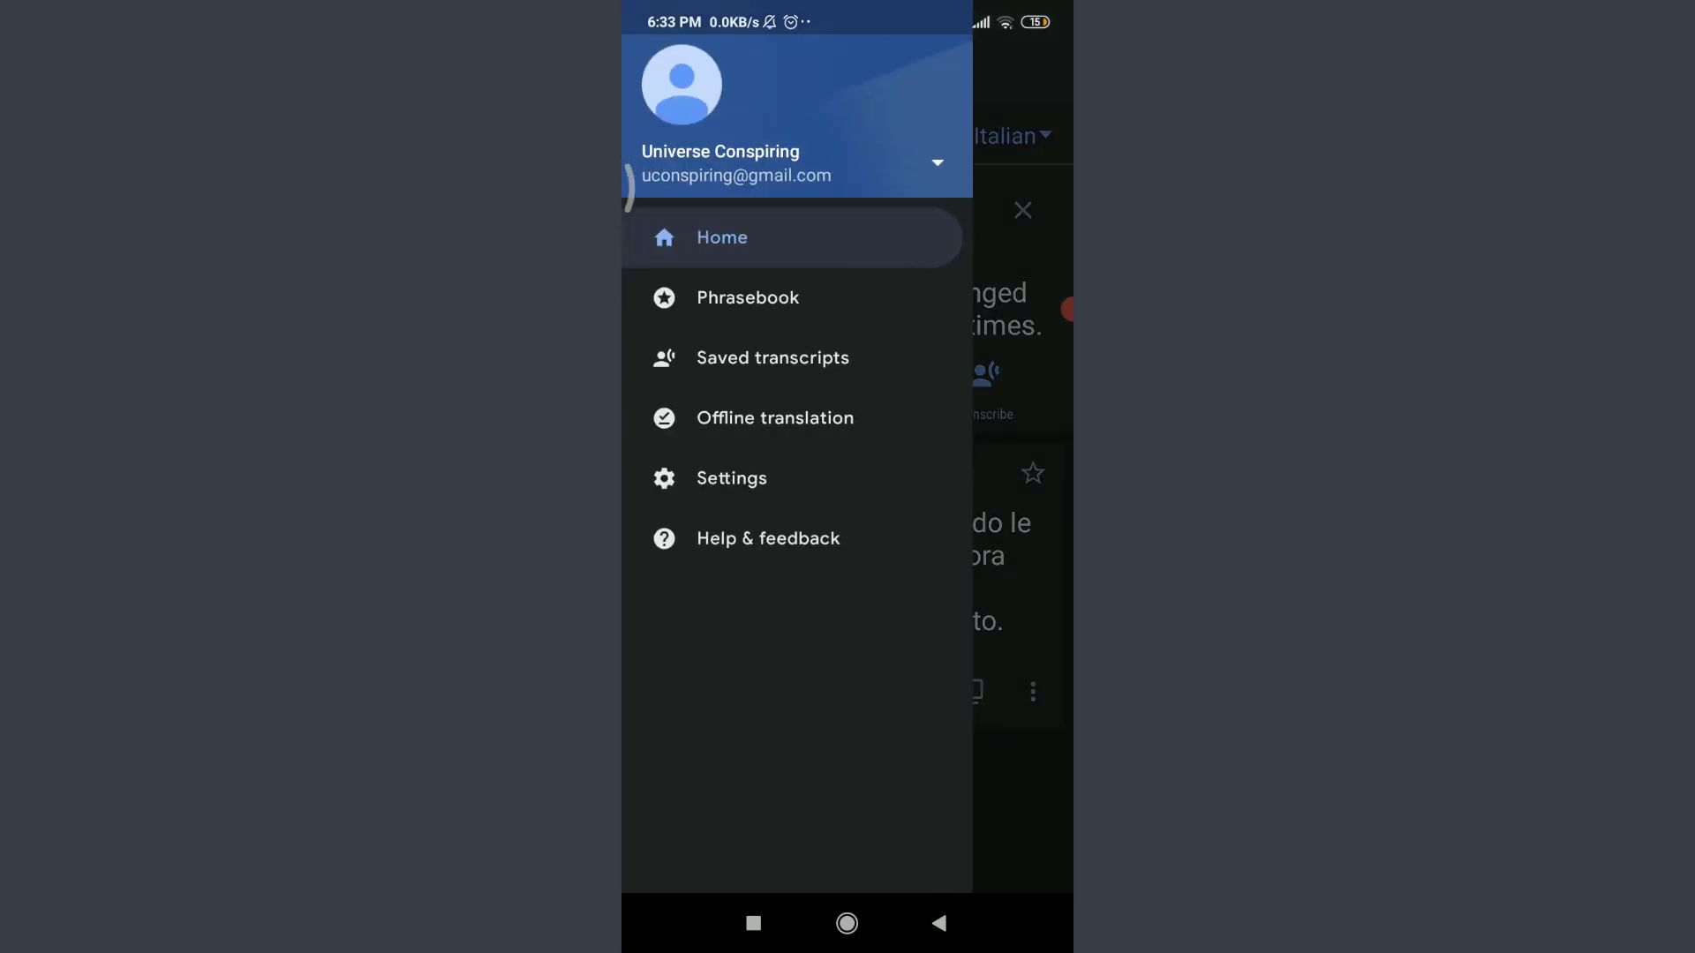
{"action": "left_click", "coordinate": [732, 479]}
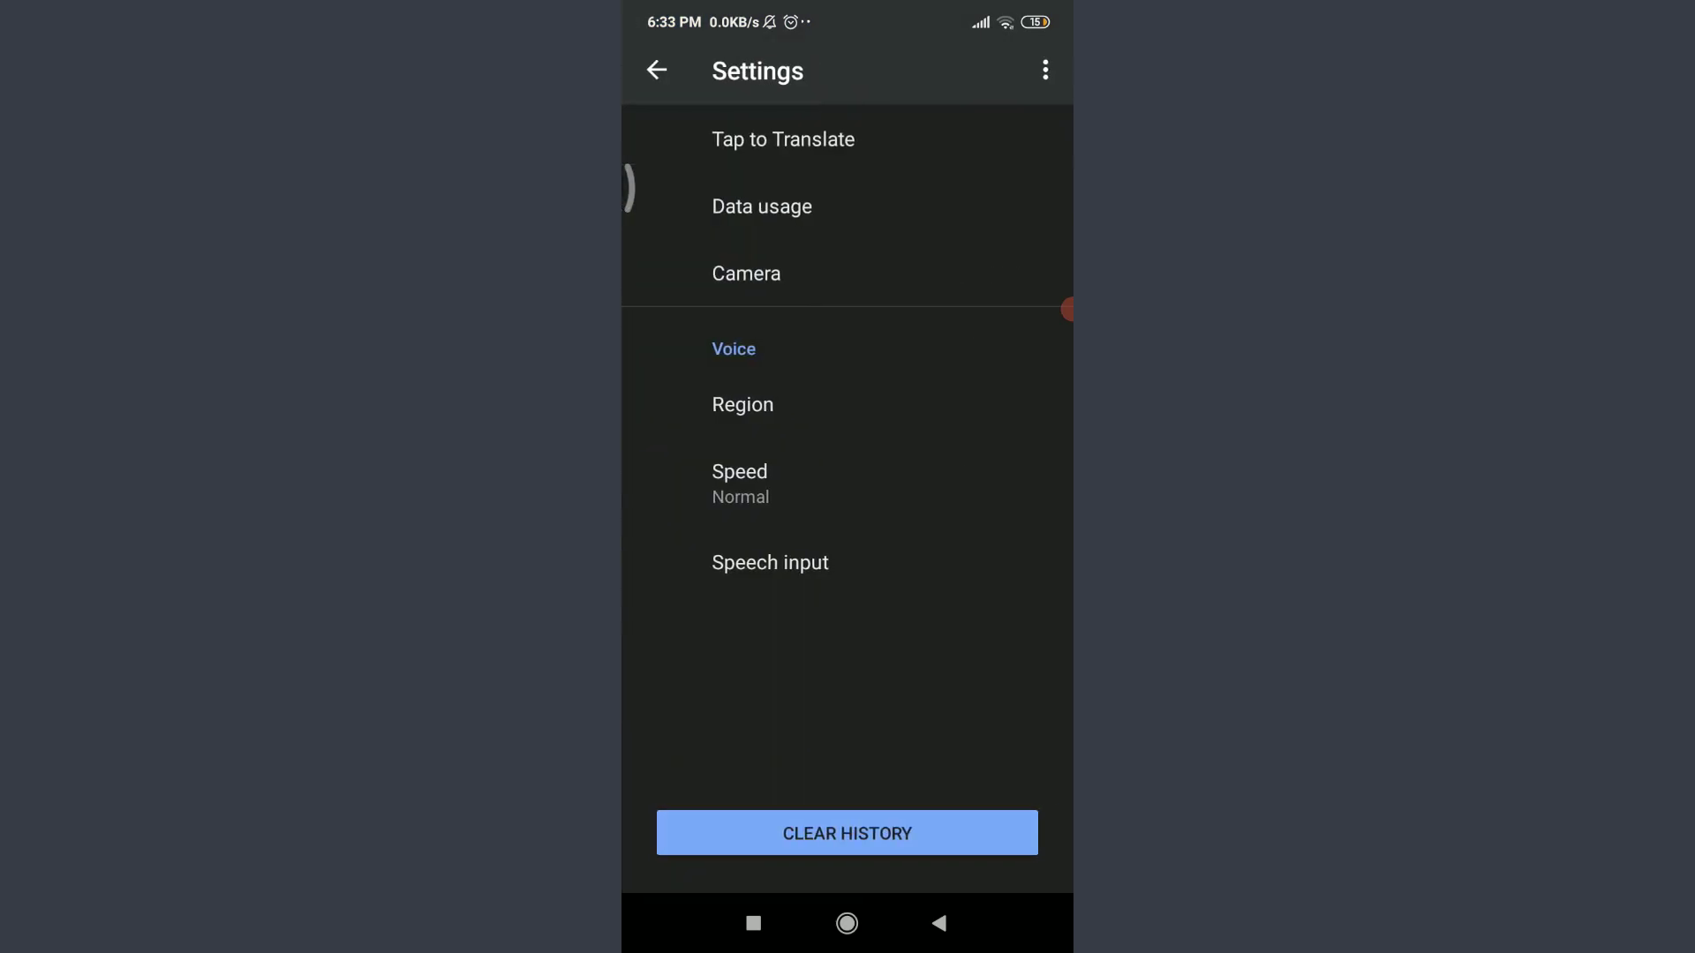
- Set the Voice speed option to Slow and return to the translation screen
{"action": "left_click", "coordinate": [740, 484]}
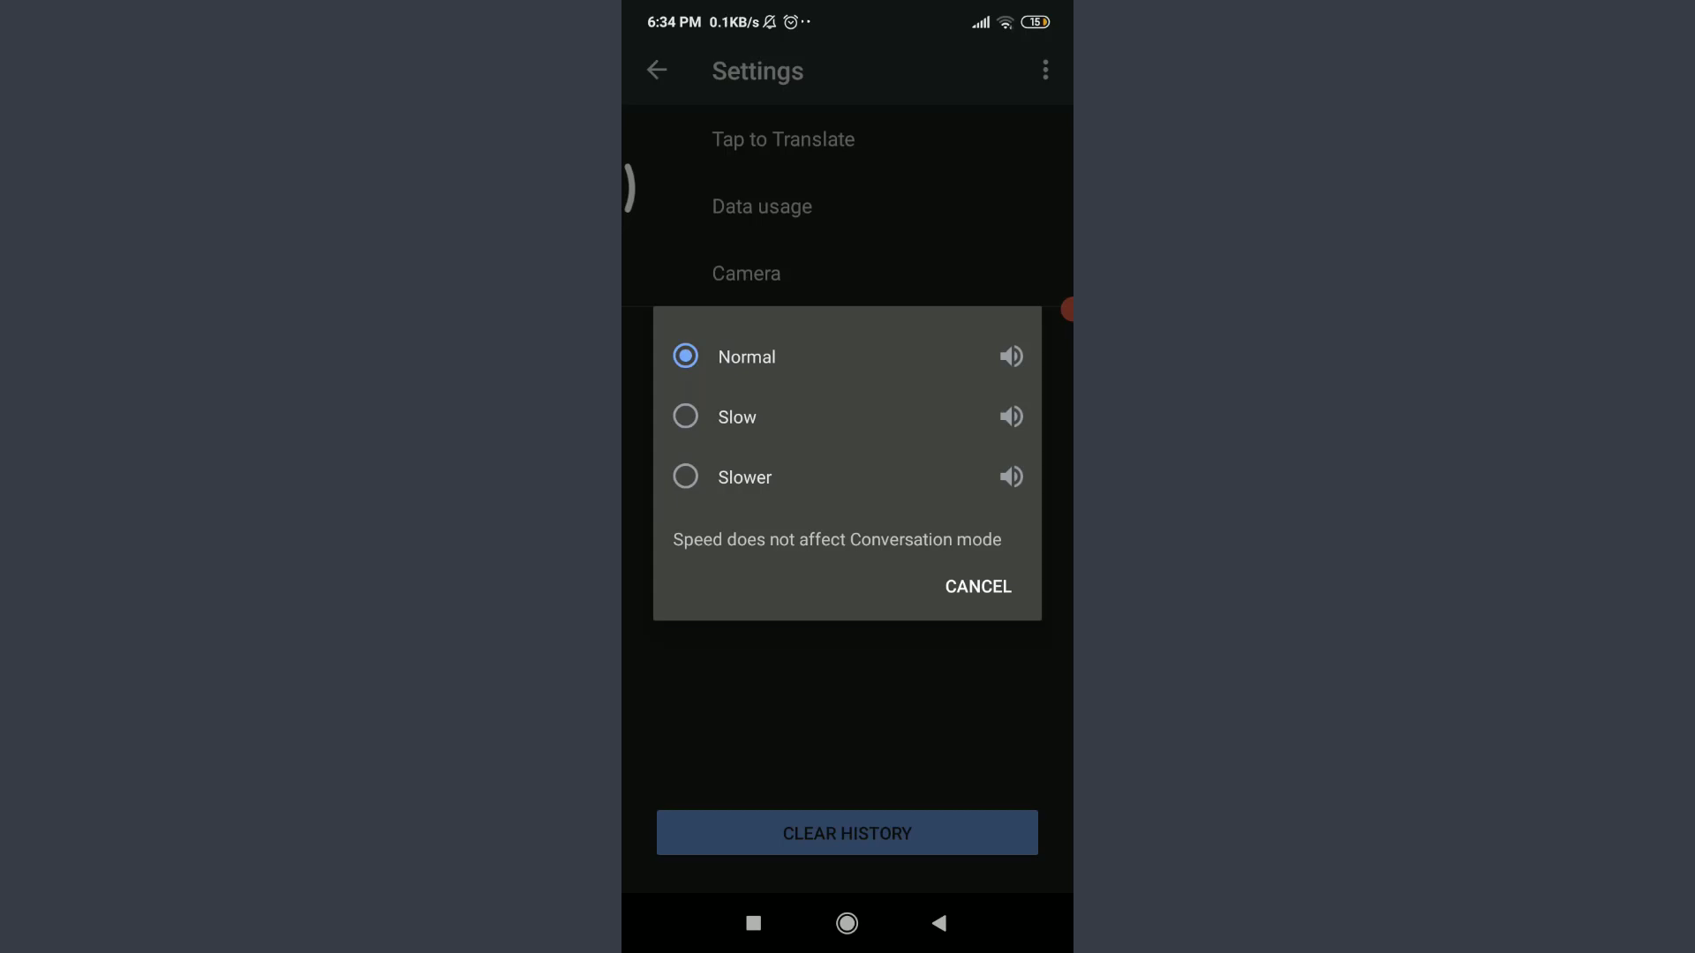
{"action": "left_click", "coordinate": [737, 417]}
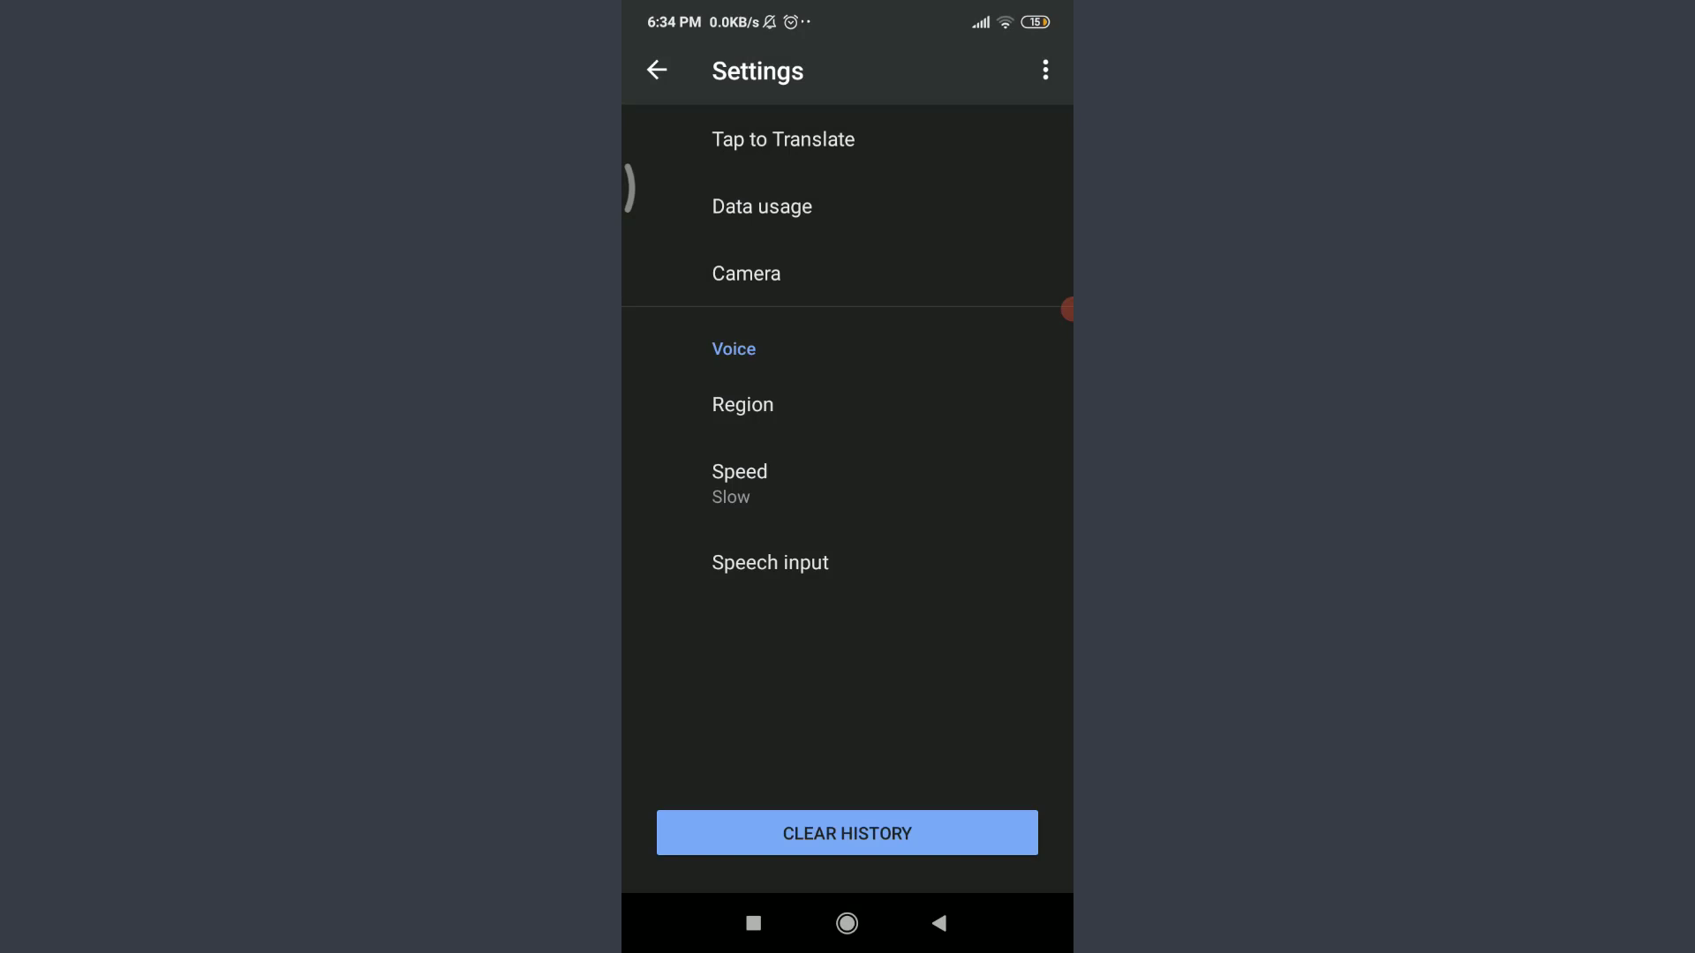
{"action": "left_click", "coordinate": [656, 69]}
- Clear the old text and speak "how" to get the Italian translation "Come"
{"action": "left_click", "coordinate": [1022, 209]}
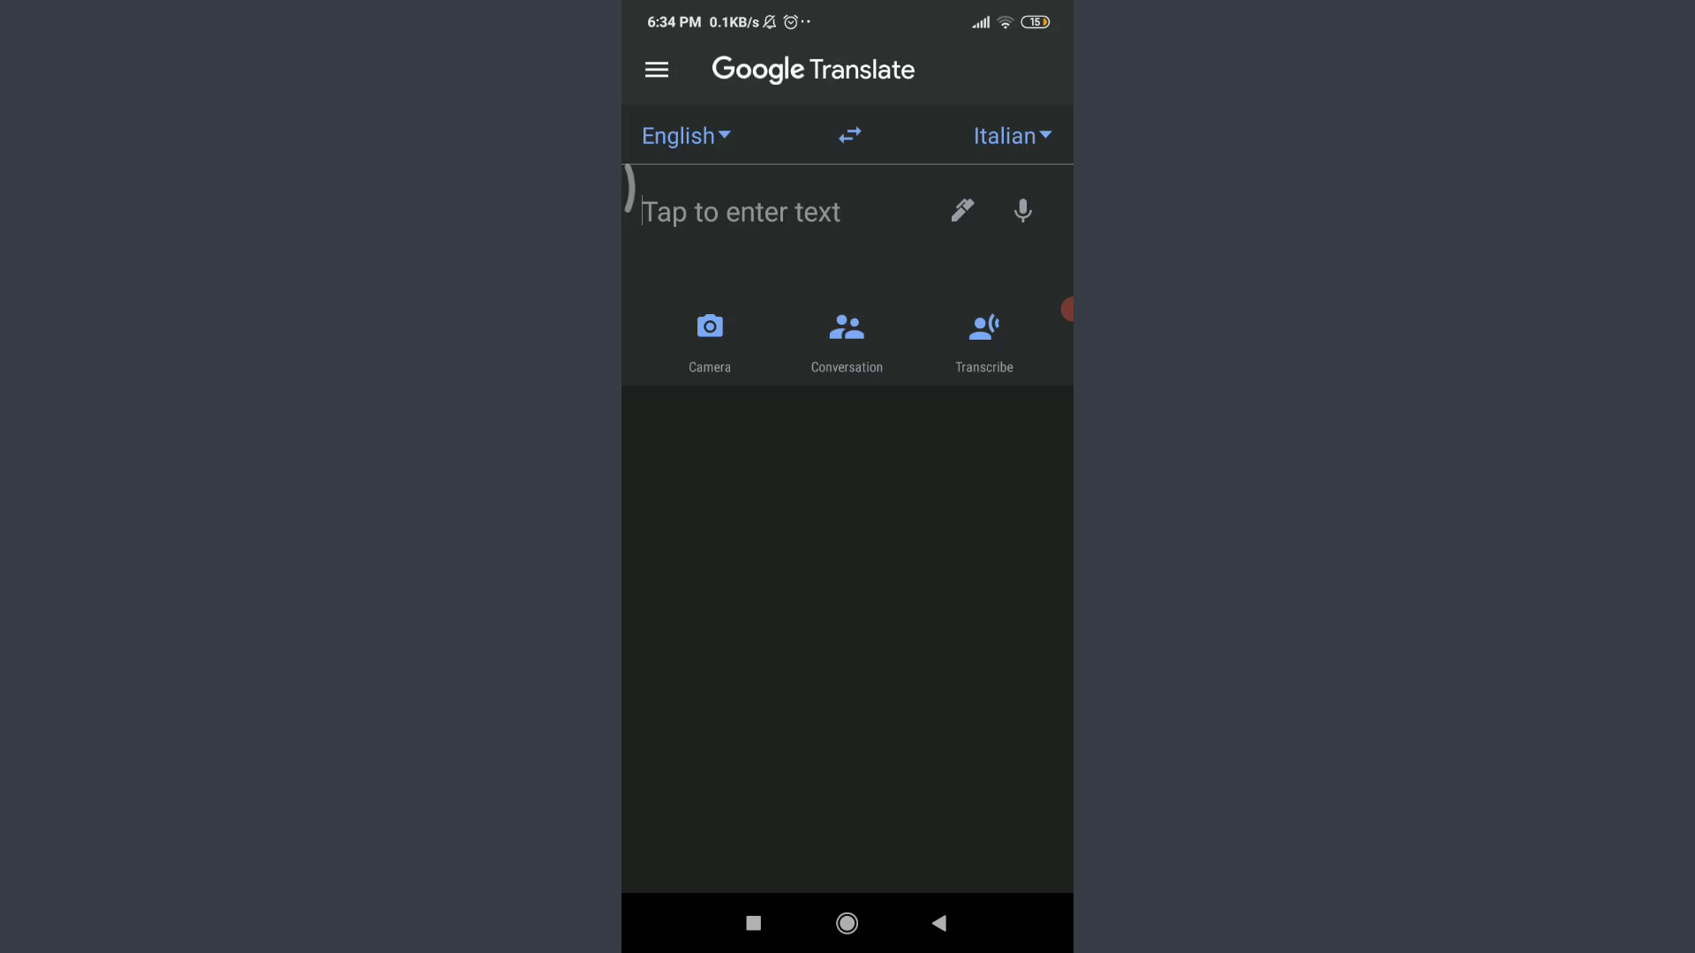
{"action": "left_click", "coordinate": [1022, 209]}
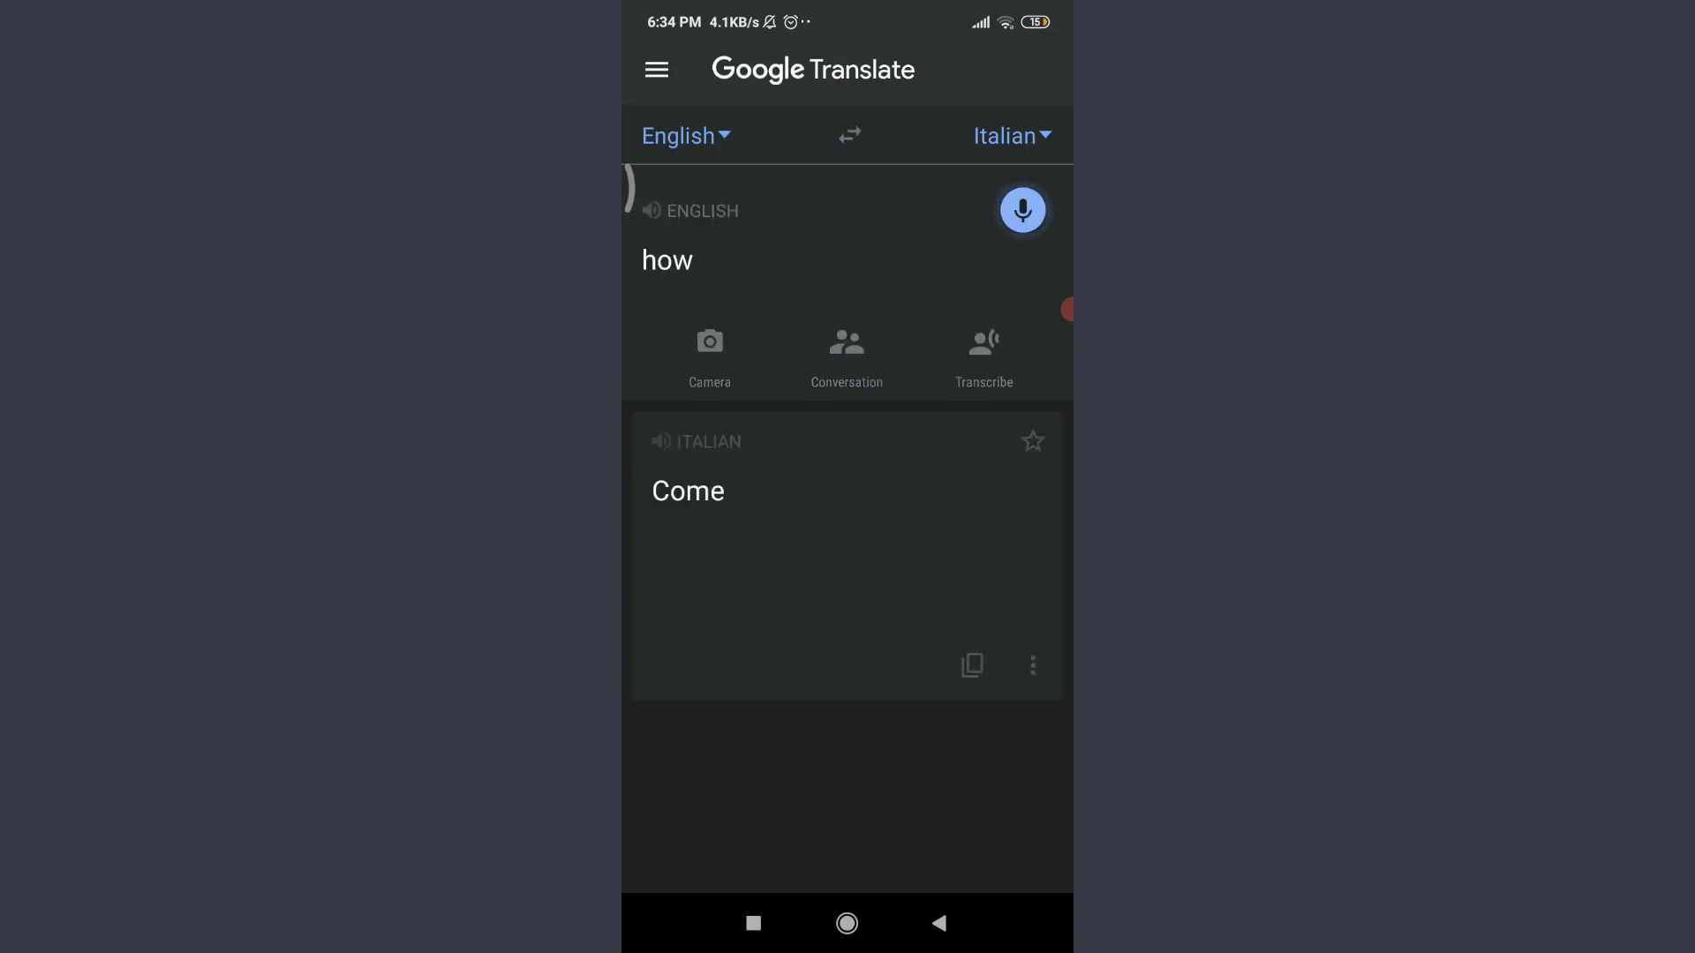